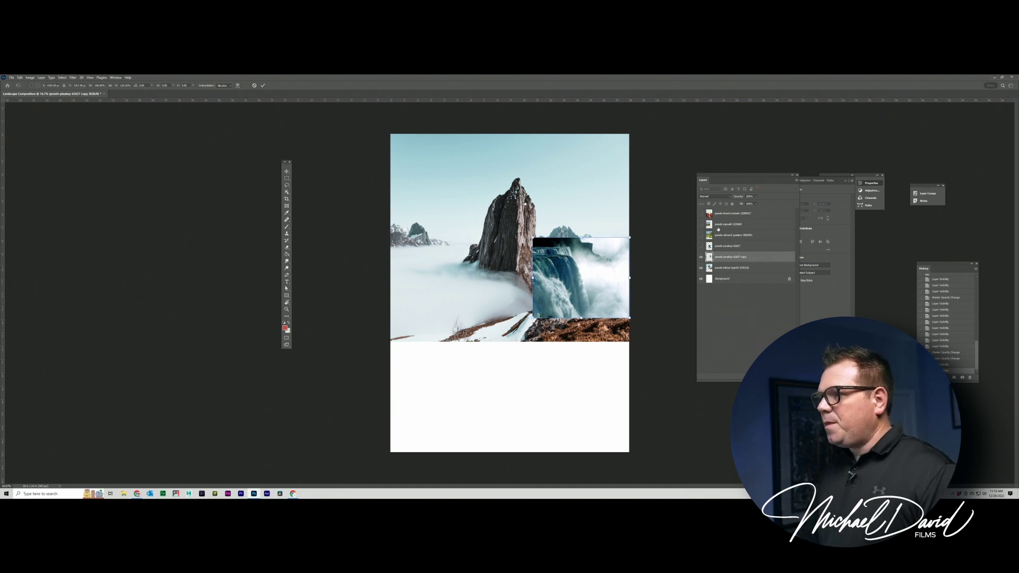
- Lower the opacity of the pexels-pixabay-62627 copy layer and nudge the waterfall over the rock peak's right slope
click(756, 196)
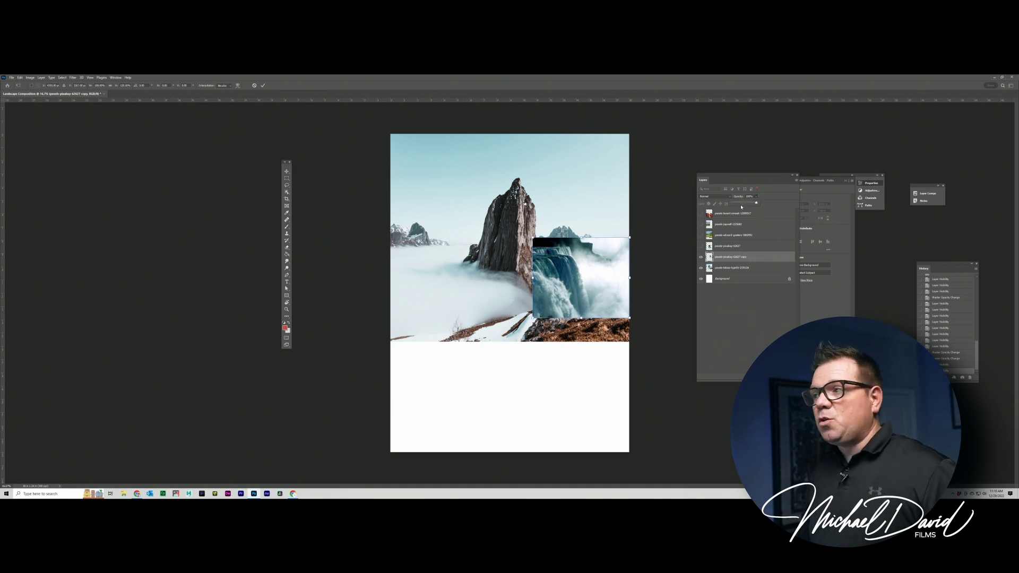
drag(746, 203, 738, 204)
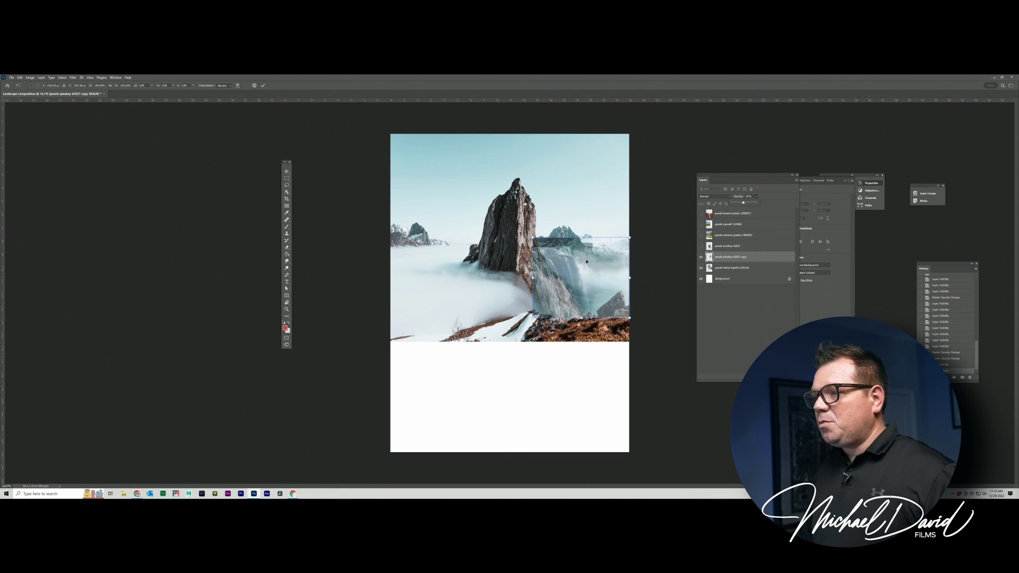
drag(582, 261, 583, 262)
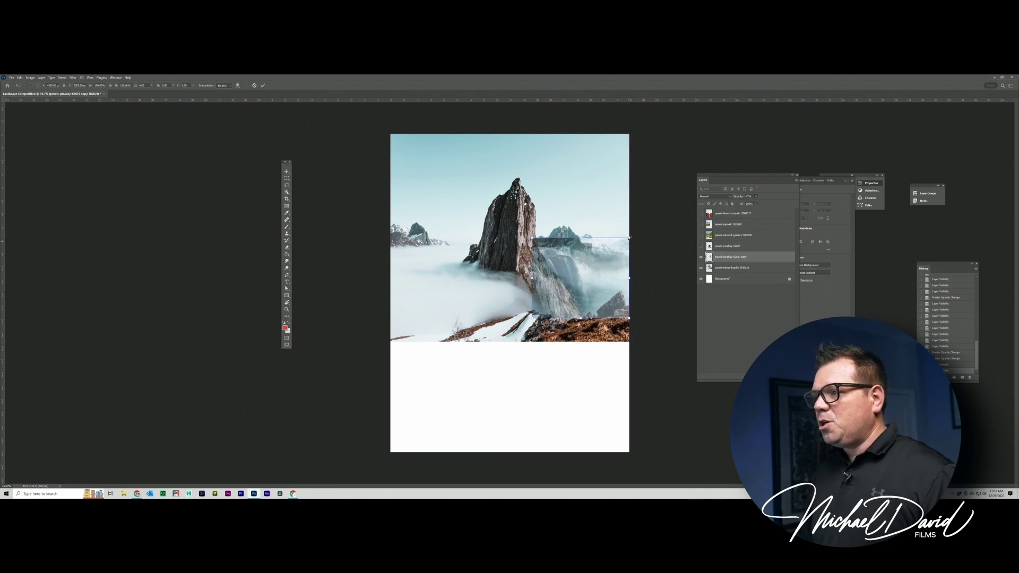
- Restore the waterfall copy layer's opacity to 100% and hide the layer
click(756, 197)
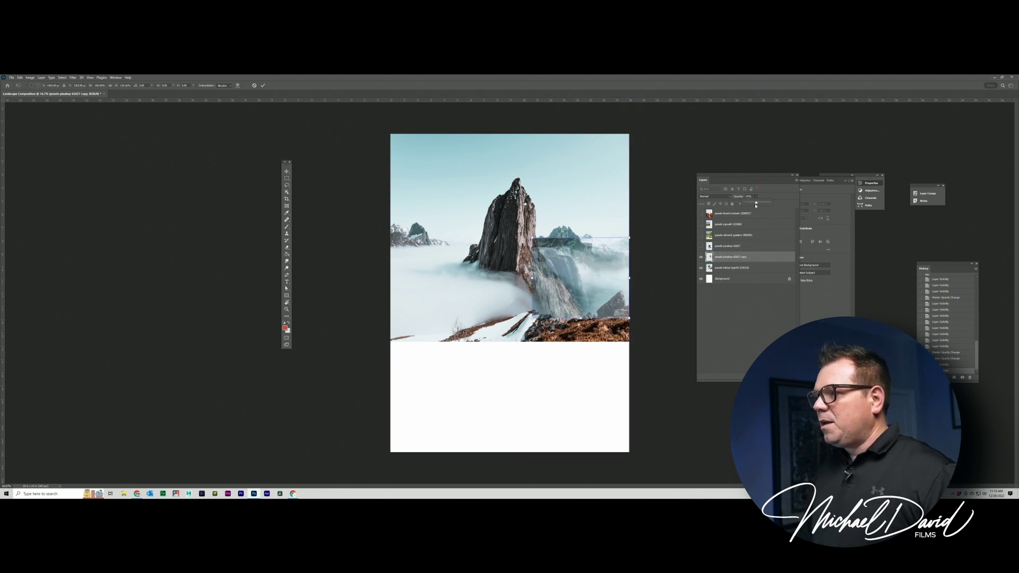
drag(774, 203, 778, 203)
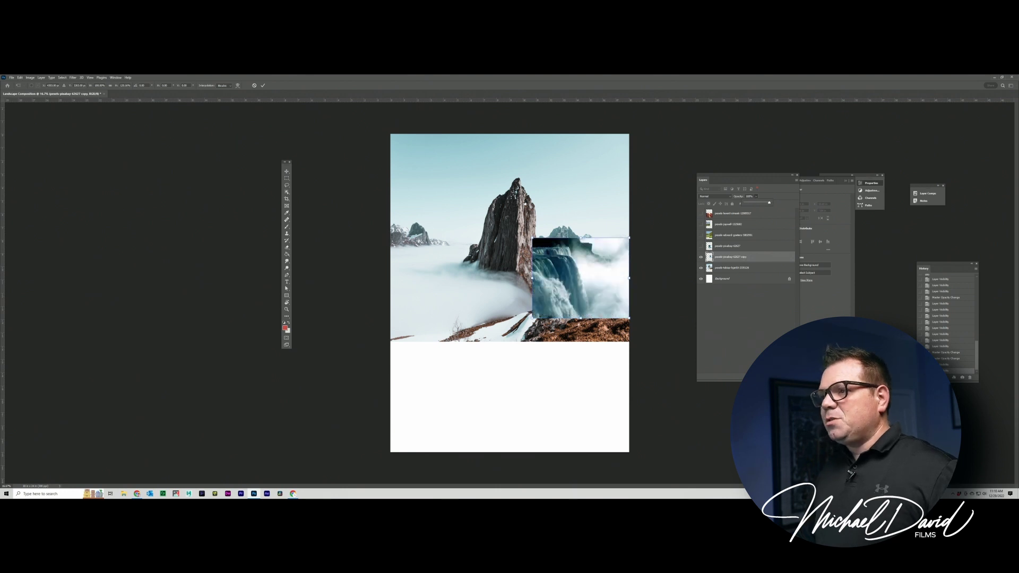
click(700, 257)
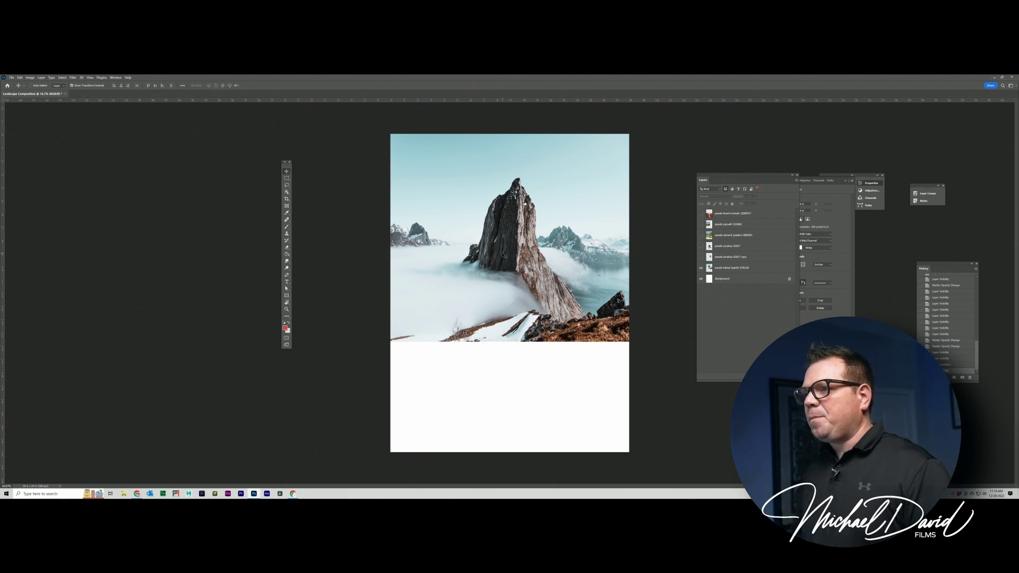
- Trace a closed selection around the large rock peak on the mountain photo layer with the Magnetic Lasso tool
click(287, 193)
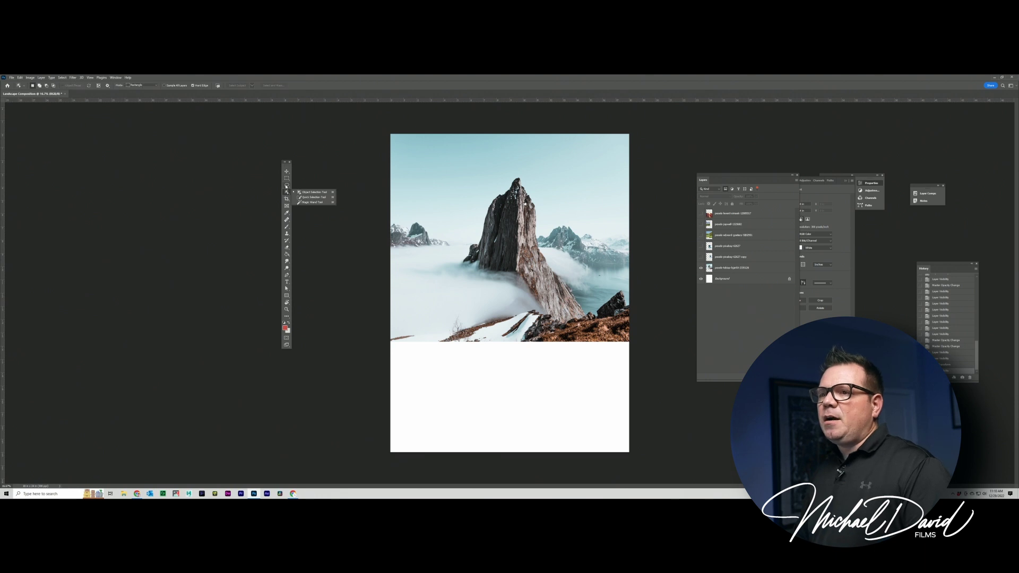
click(286, 185)
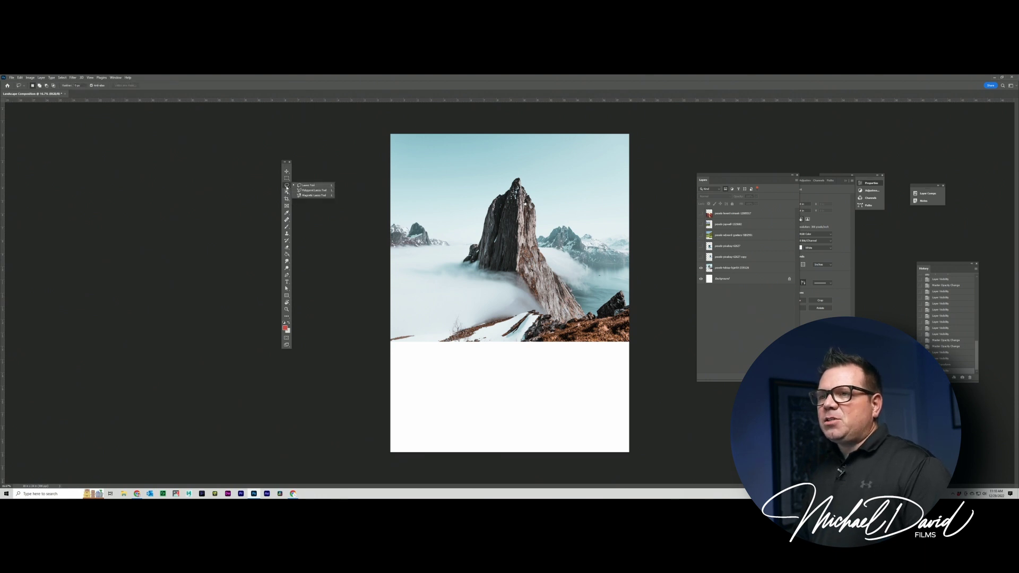
click(285, 185)
right_click(287, 184)
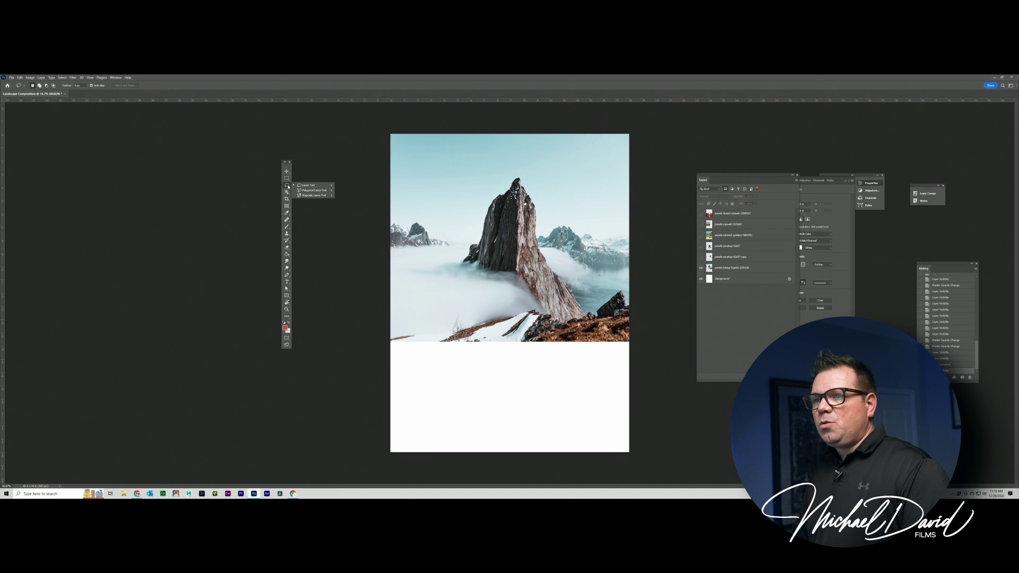
click(313, 196)
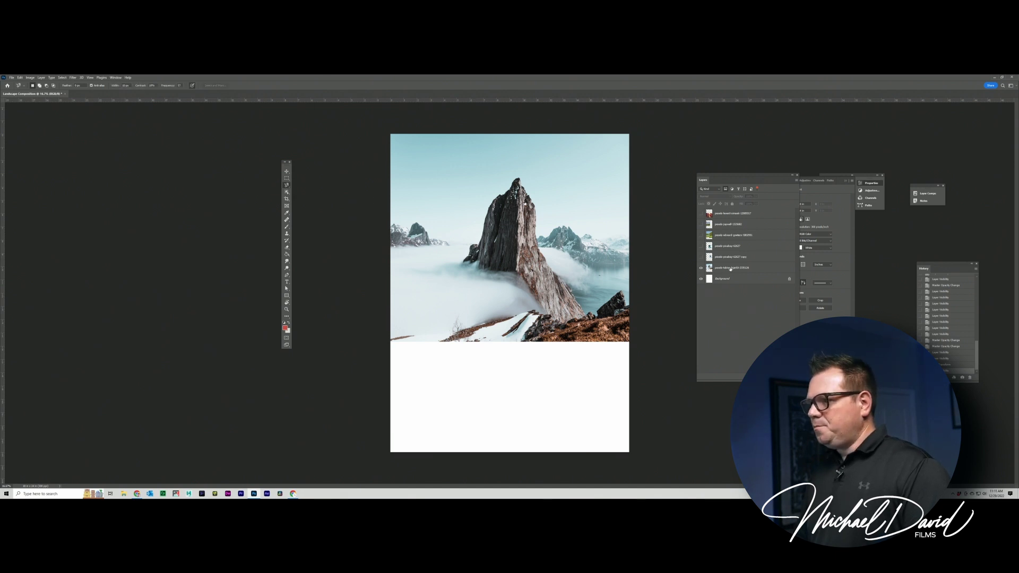
click(733, 268)
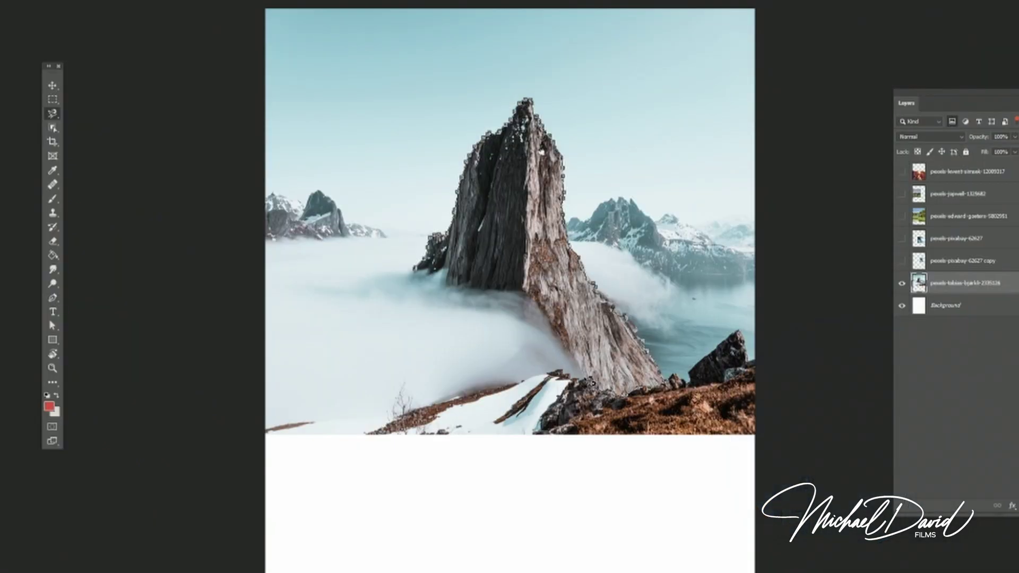
click(416, 275)
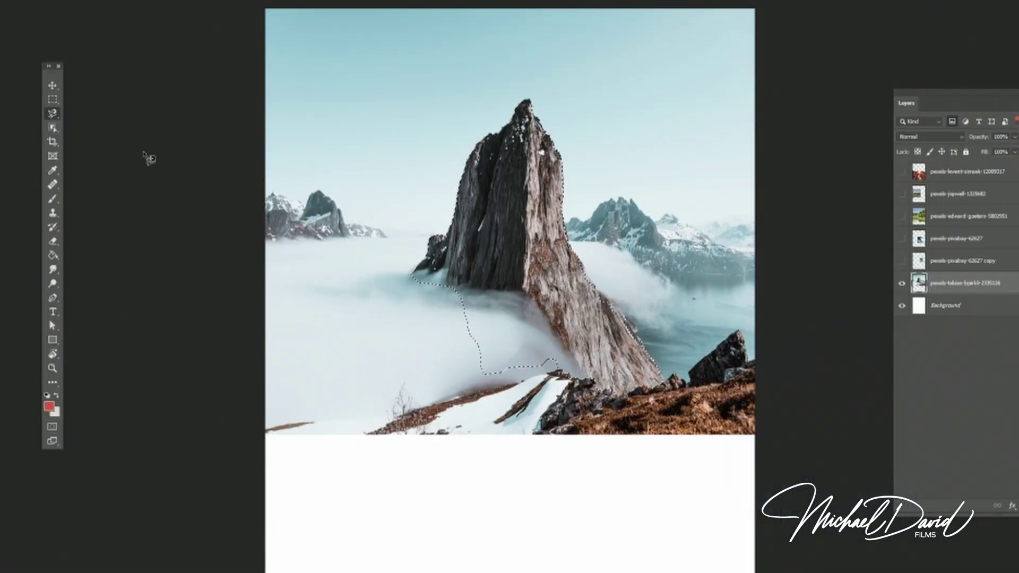
- Refine the rock peak selection with the Magnetic Lasso in the fog at its lower-left edge
click(414, 283)
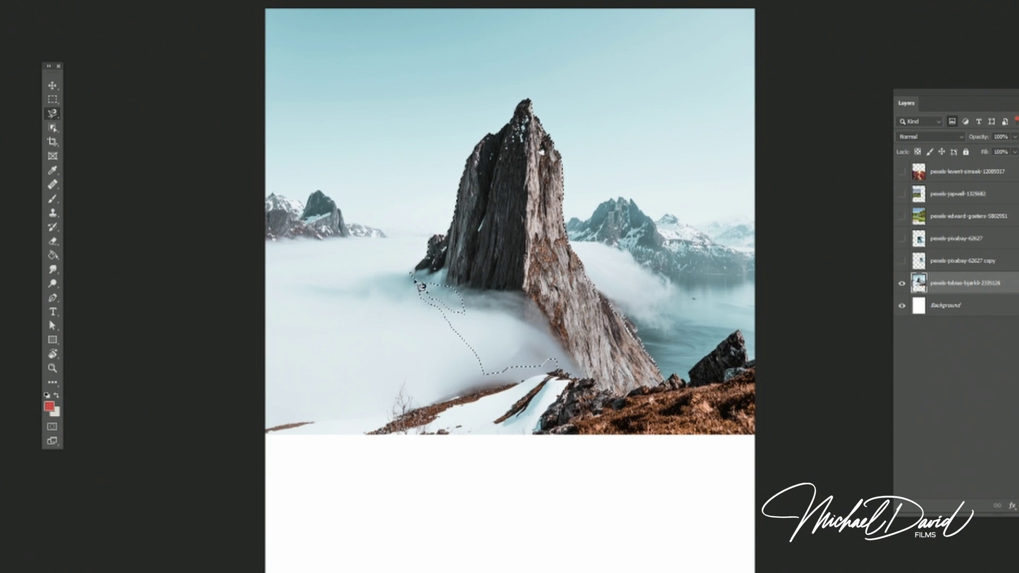
click(415, 281)
click(582, 260)
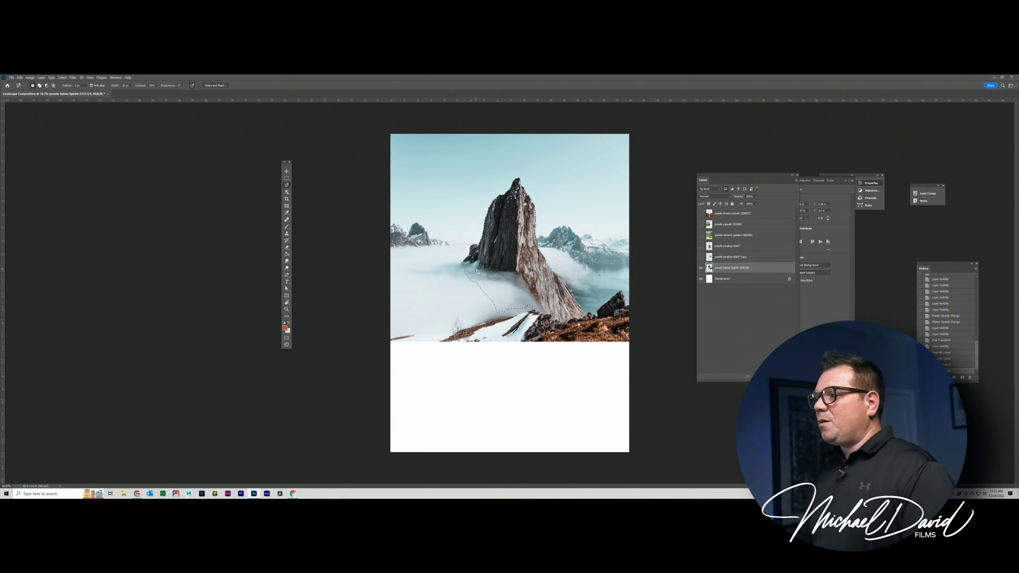
- Move the Layers panel clear of the other panels and bring up the Paths panel
drag(764, 177, 724, 171)
click(831, 181)
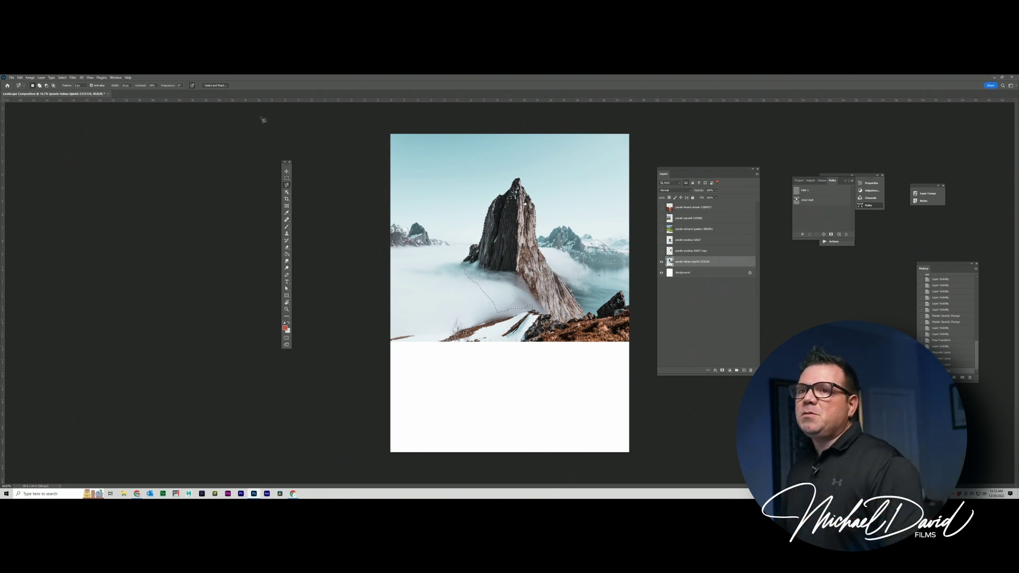
click(116, 78)
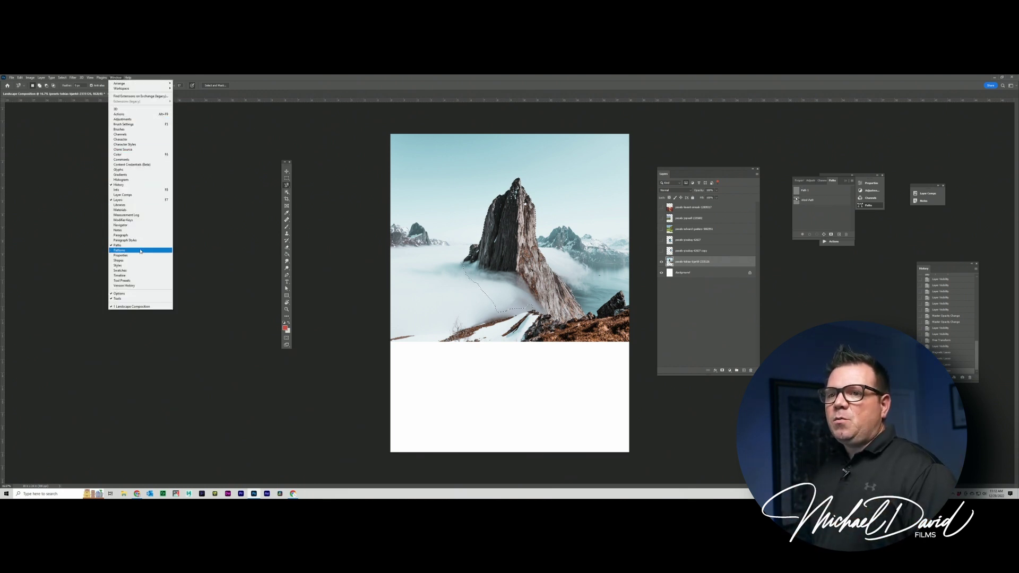
key(Escape)
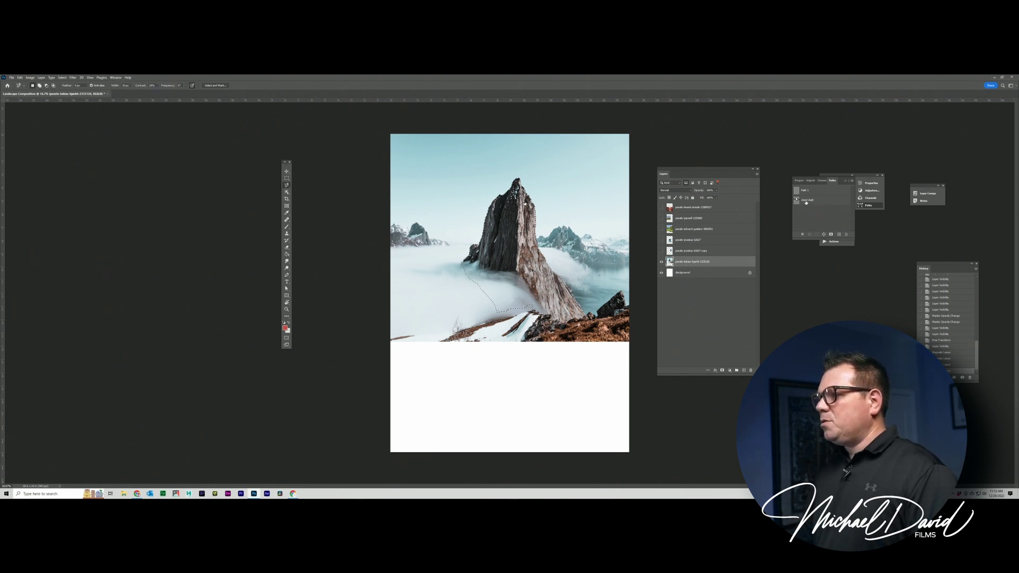
- Delete the old work path, Path 1 and a newly added empty path so that no paths remain
drag(805, 202, 846, 234)
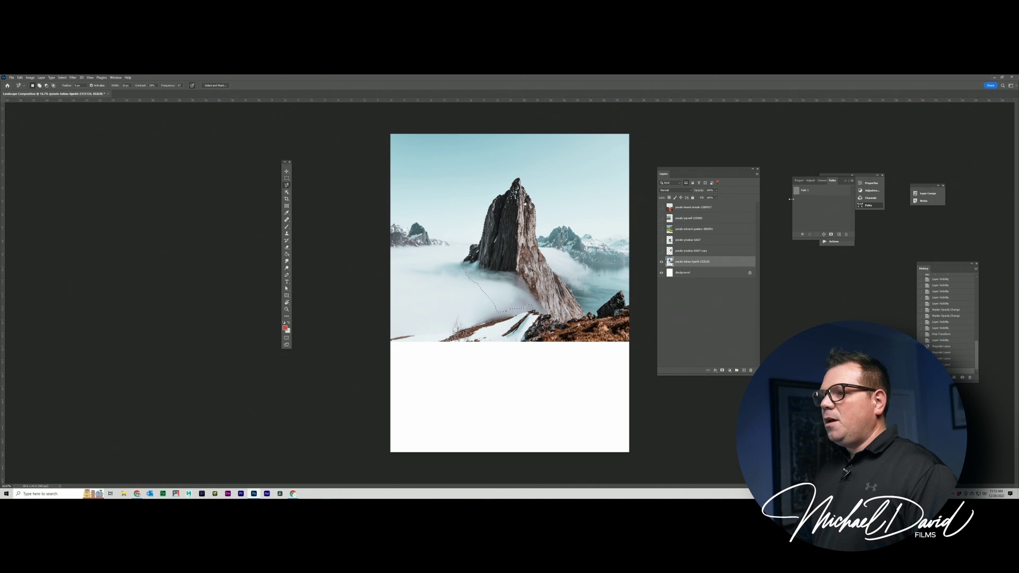
click(839, 235)
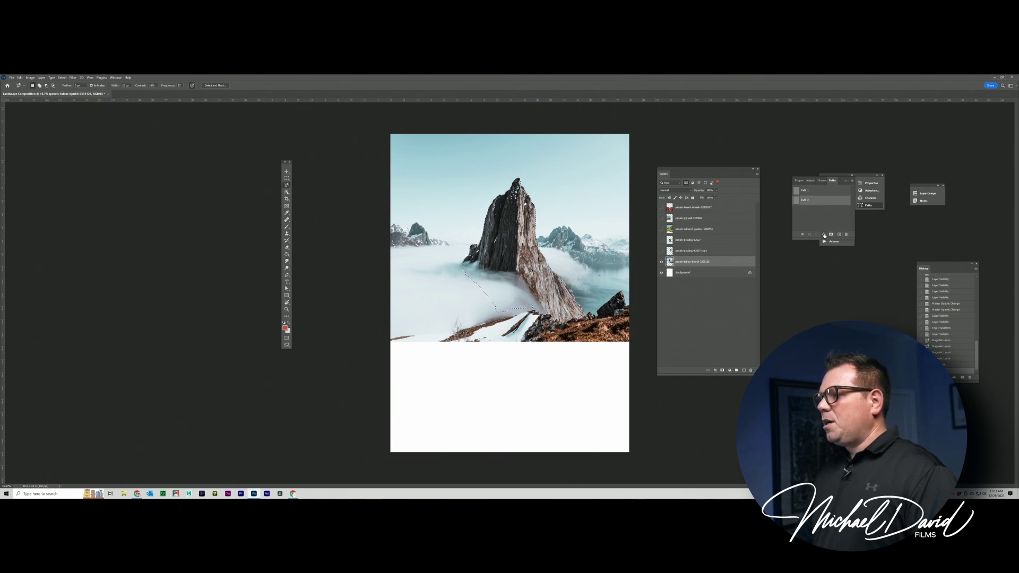
drag(802, 204, 846, 234)
drag(805, 191, 846, 234)
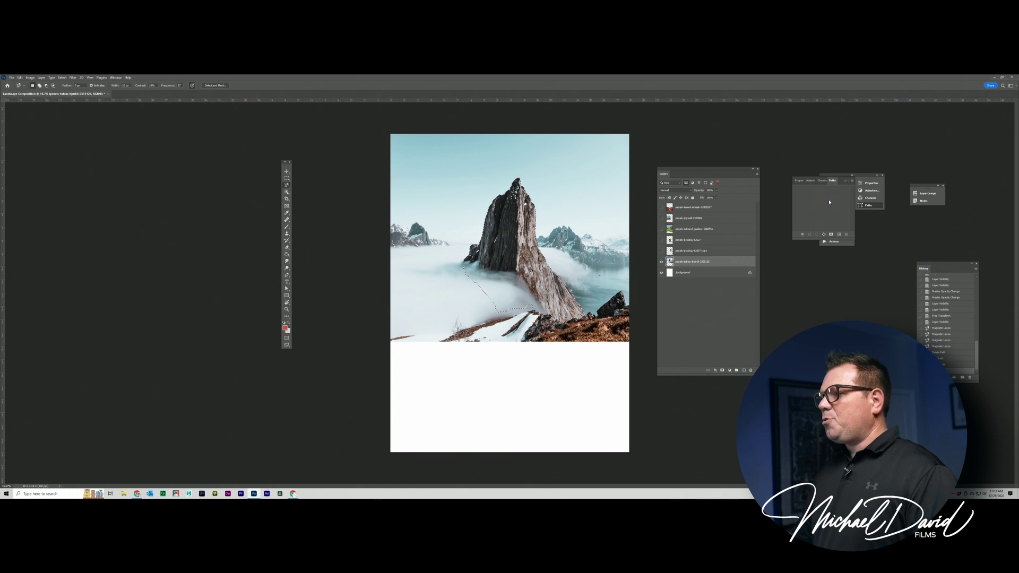
- Convert the rock peak selection into a work path and deselect both the path and the layer
click(824, 235)
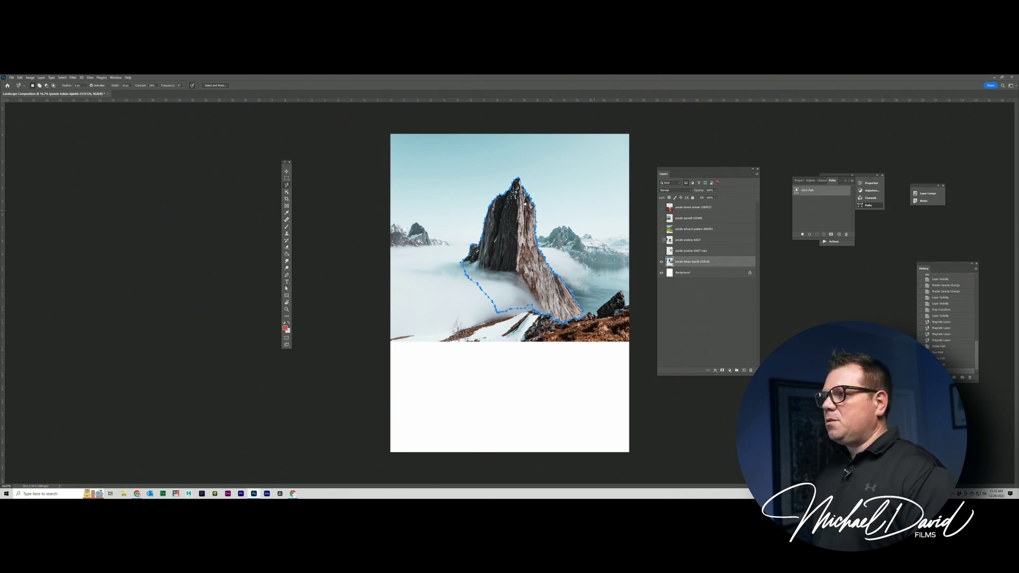
key(Escape)
click(674, 299)
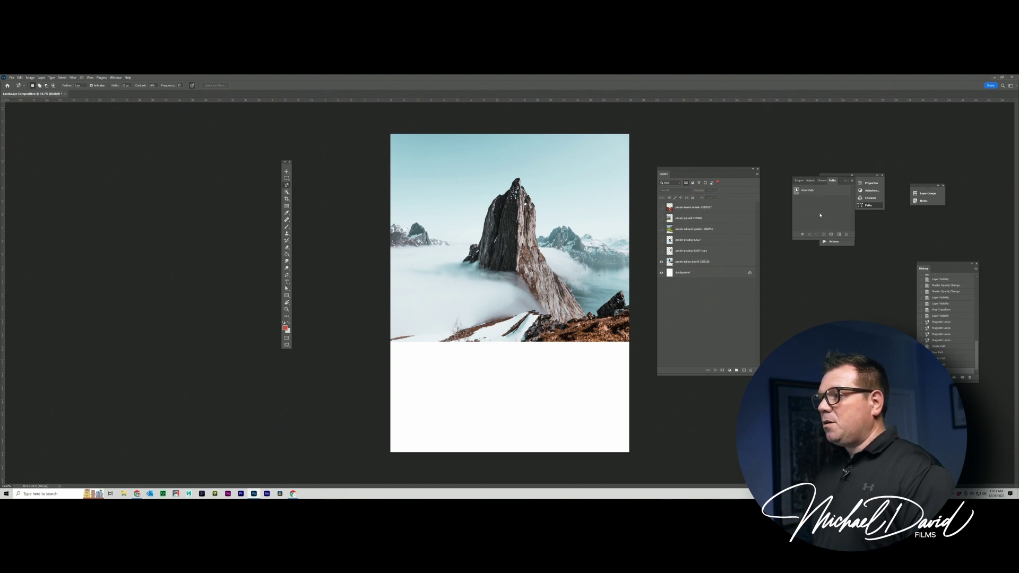
- Make the pexels-pixabay-62627 copy layer visible and active, and load the work path as a selection
click(683, 252)
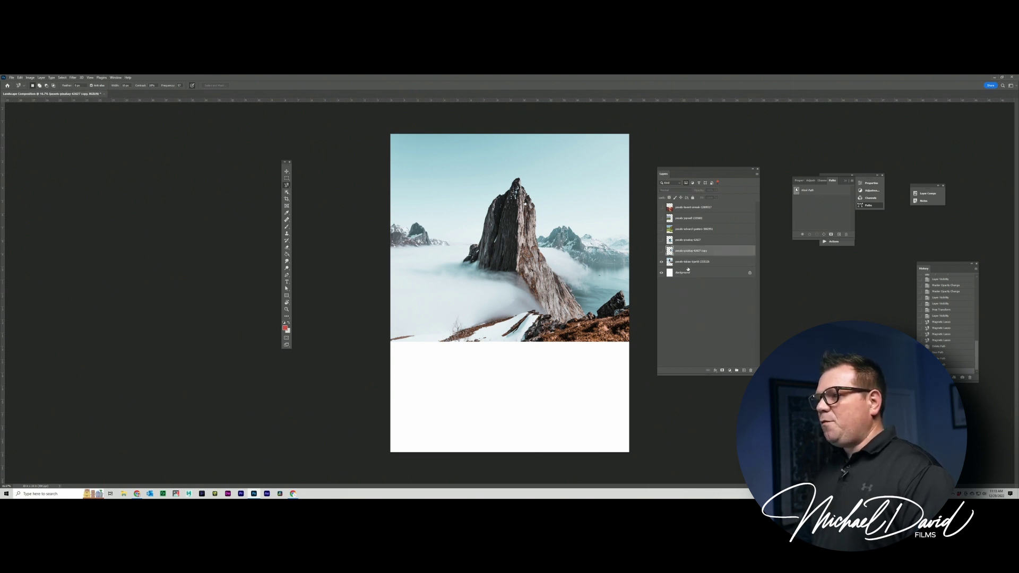
click(661, 252)
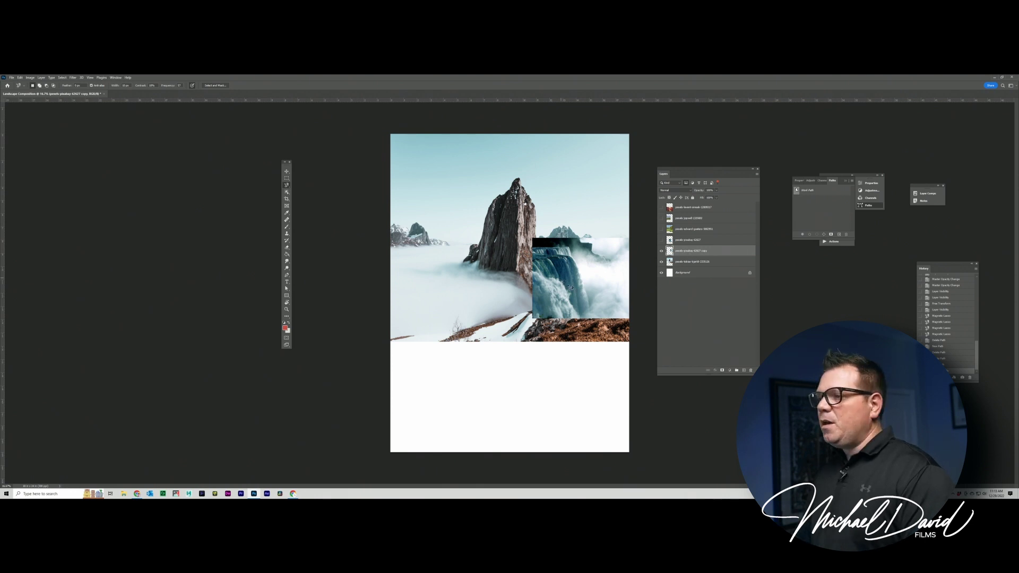
click(810, 190)
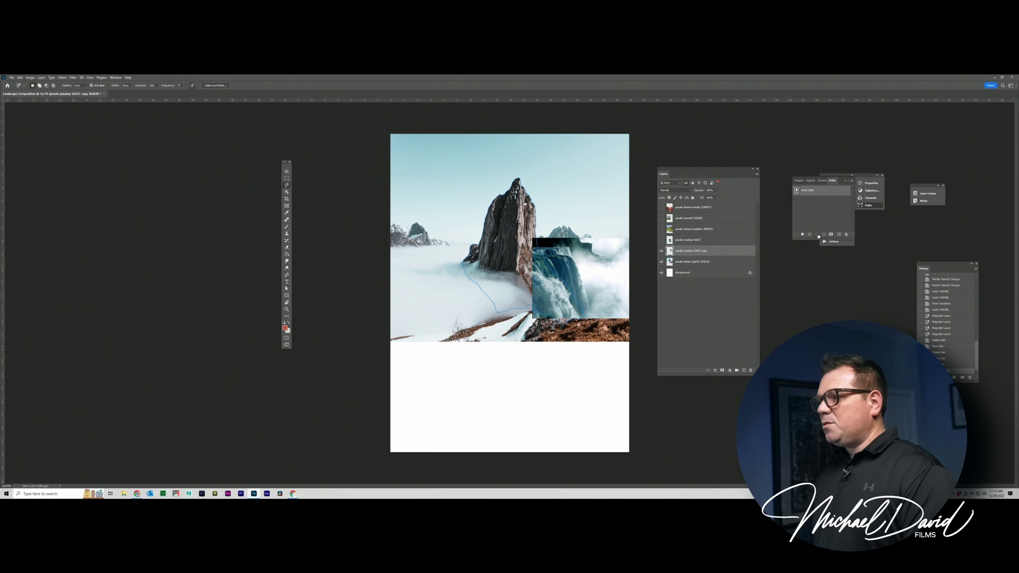
click(817, 235)
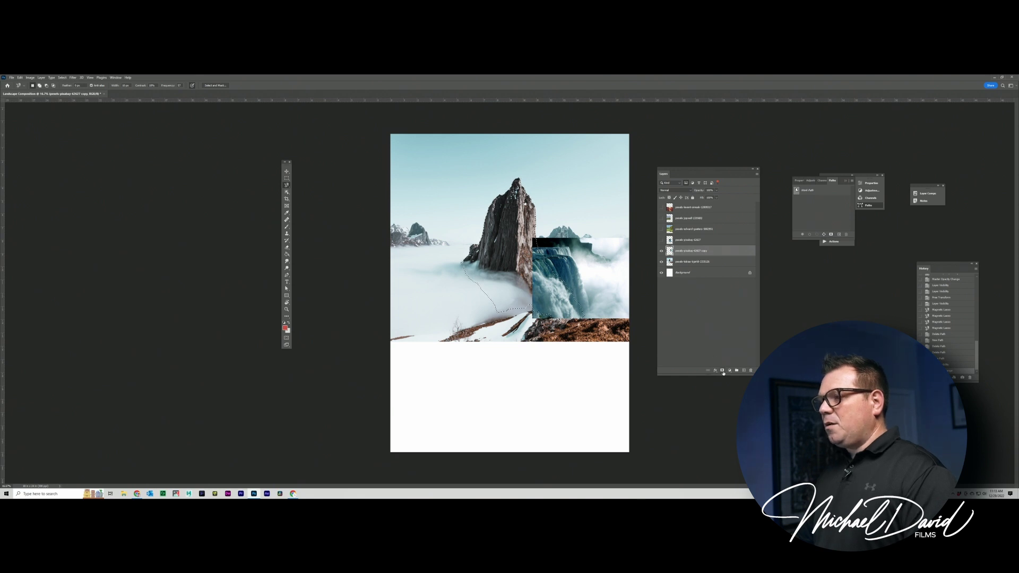
- Add a layer mask to the waterfall copy layer from the selection and invert the mask
click(722, 370)
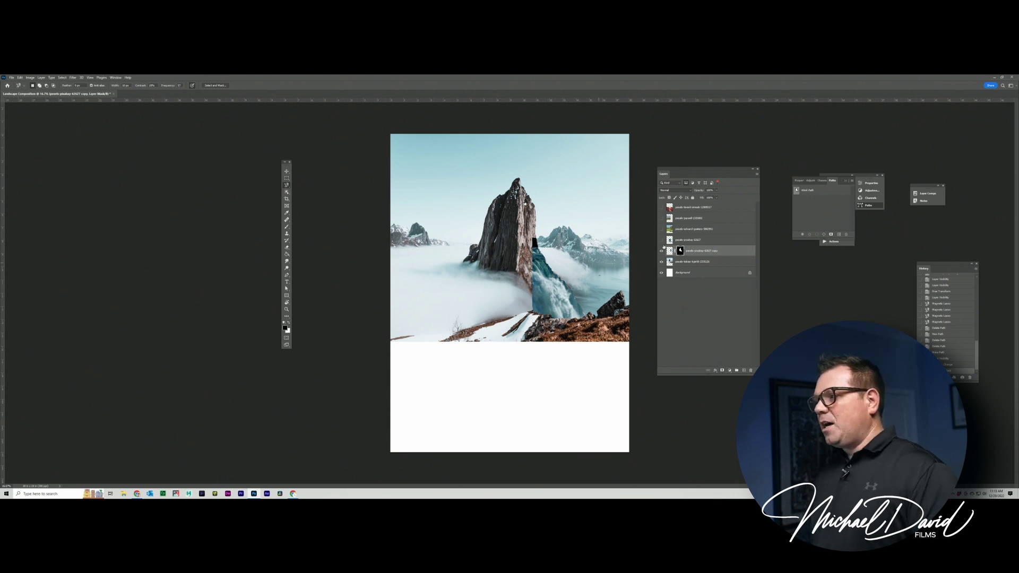
click(868, 184)
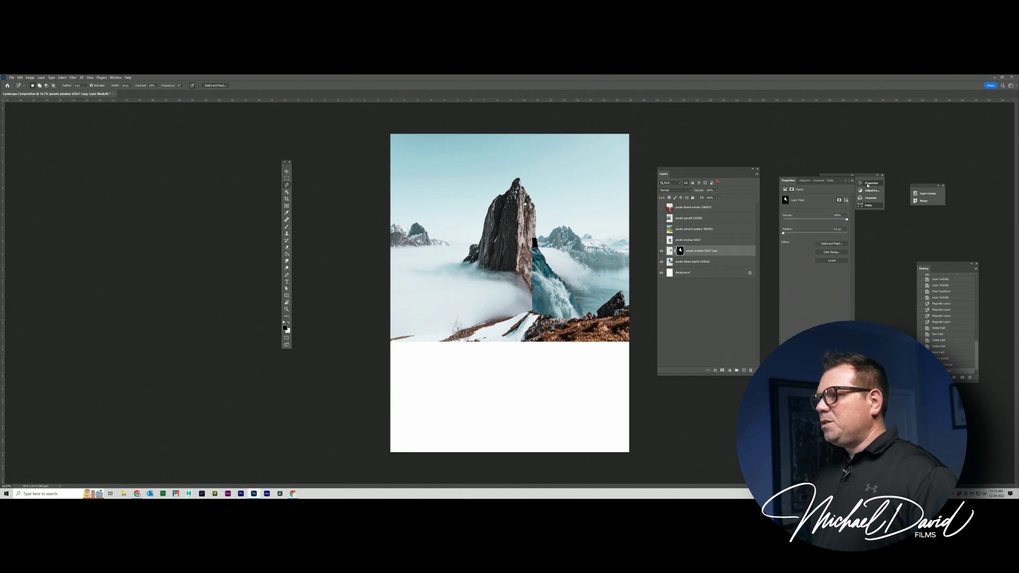
click(830, 260)
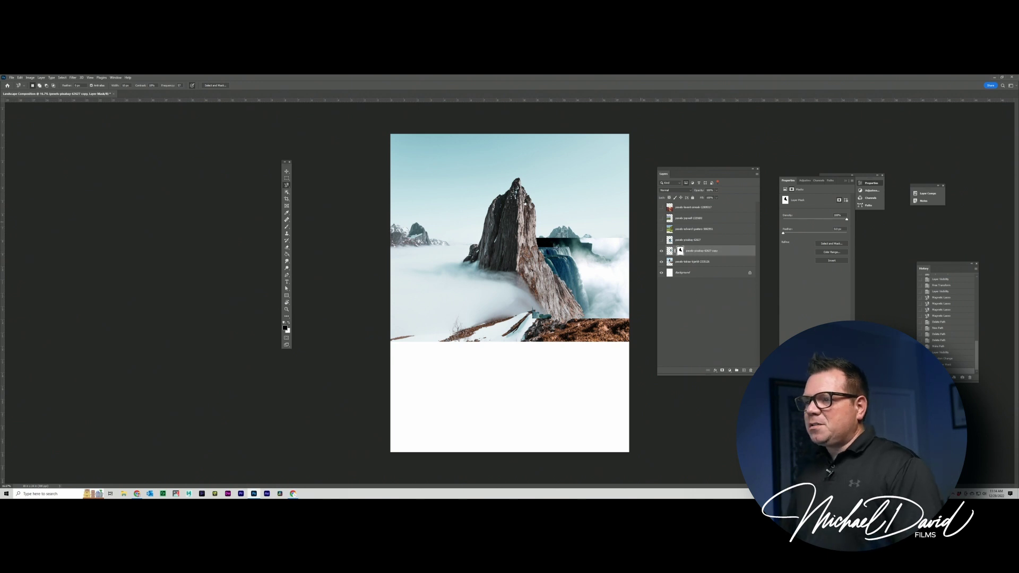
- Set up the Brush tool for mask painting with 100% opacity and a slightly higher hardness
click(287, 227)
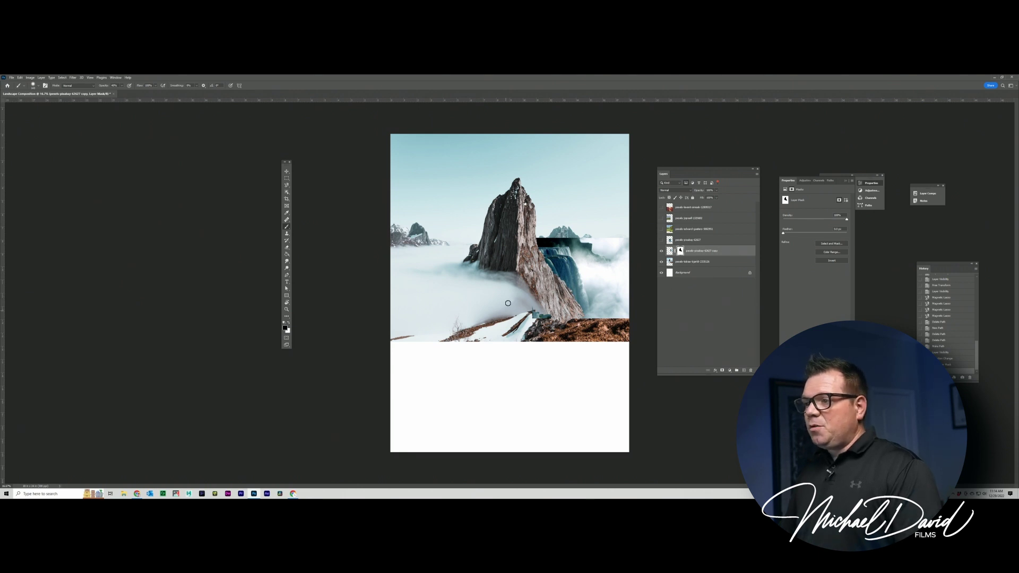
right_click(534, 306)
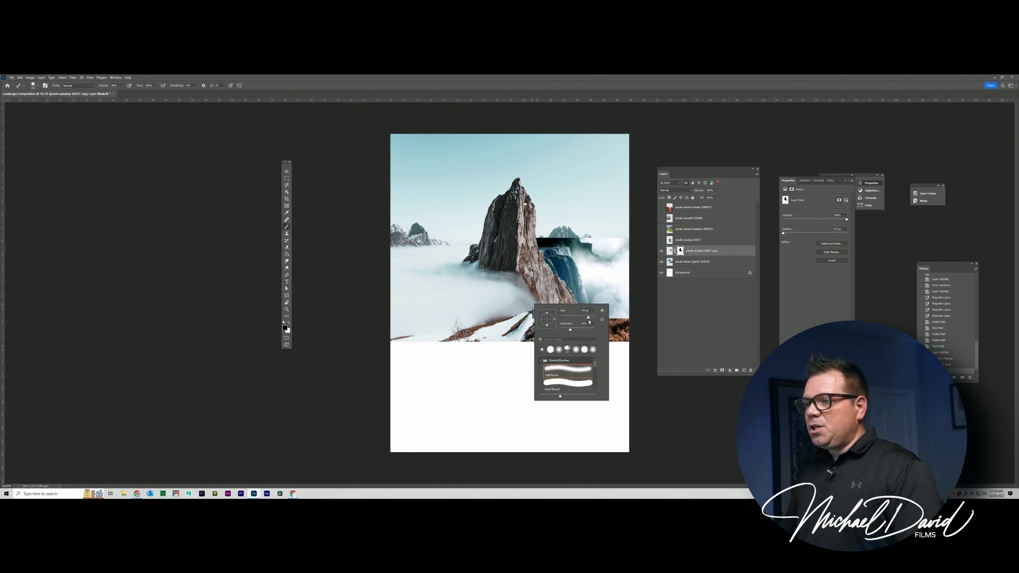
key(Return)
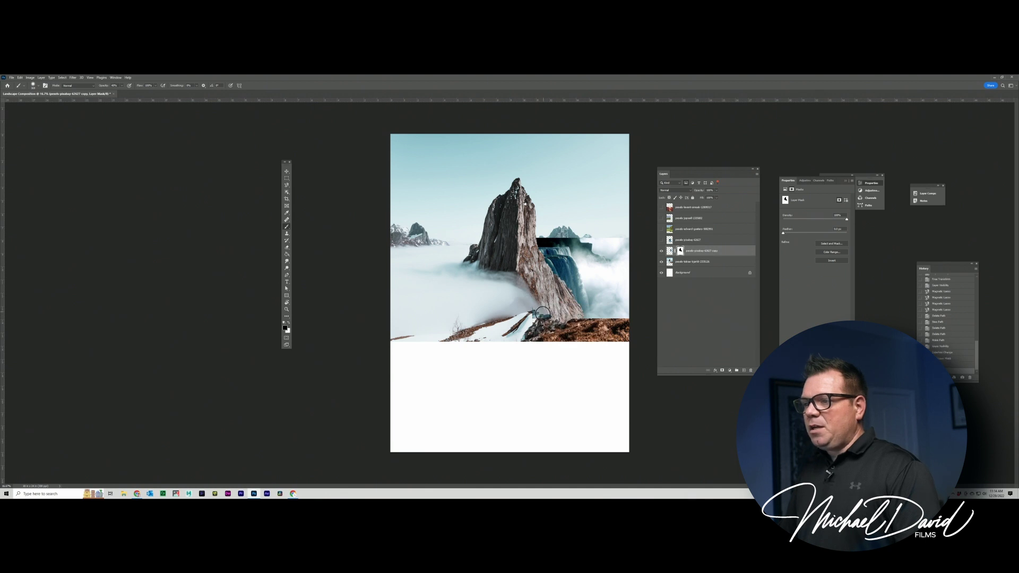
click(123, 86)
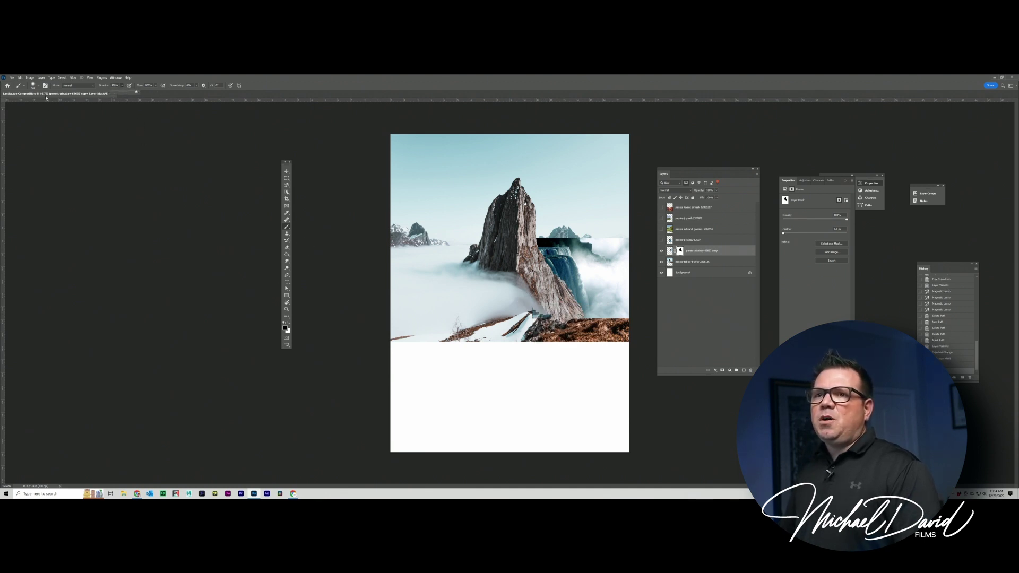
click(33, 86)
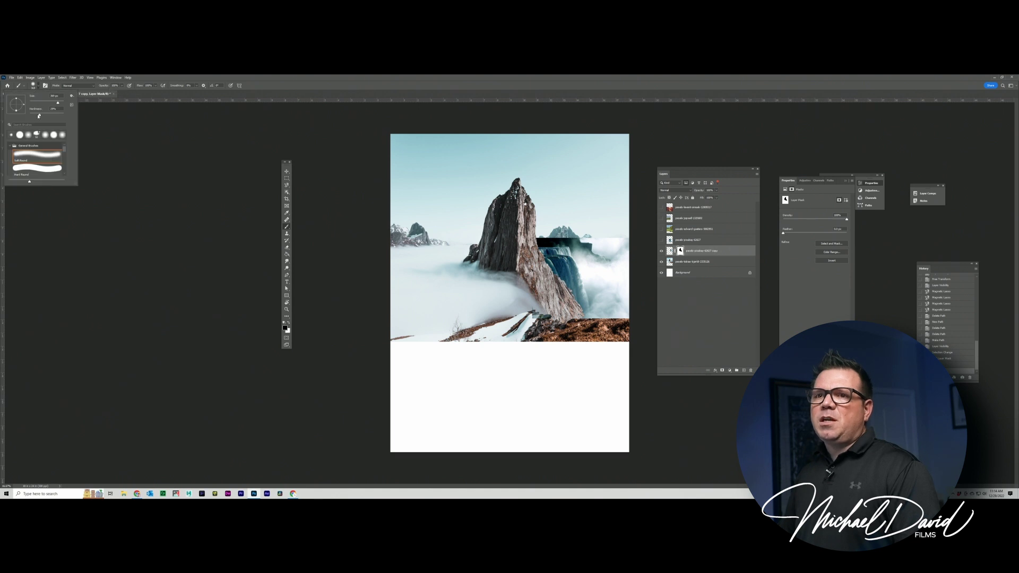
drag(38, 116, 42, 115)
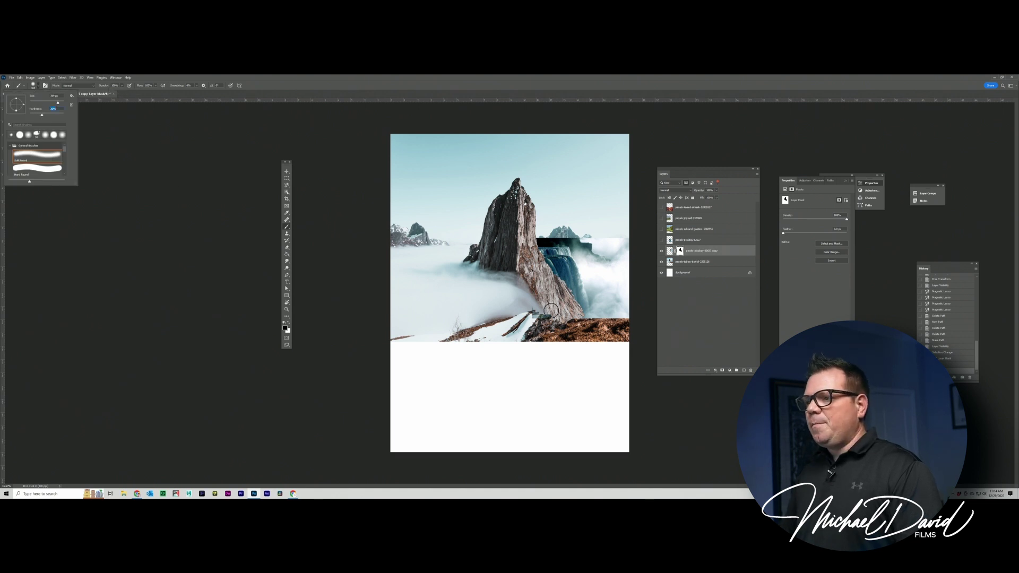
- Paint black on the waterfall copy's mask to hide the dark band above the falls and the excess mist over the rocks and water
mouse_move(526, 308)
mouse_down()
mouse_move(555, 334)
mouse_move(521, 301)
mouse_up()
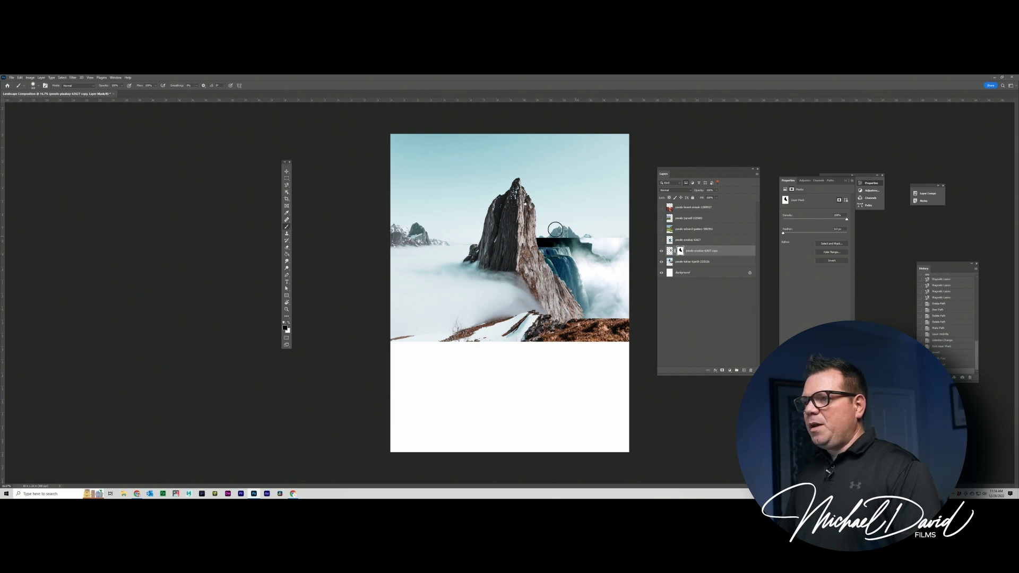
mouse_move(534, 237)
mouse_down()
mouse_move(622, 241)
mouse_move(634, 327)
mouse_move(617, 248)
mouse_move(598, 248)
mouse_move(616, 259)
mouse_up()
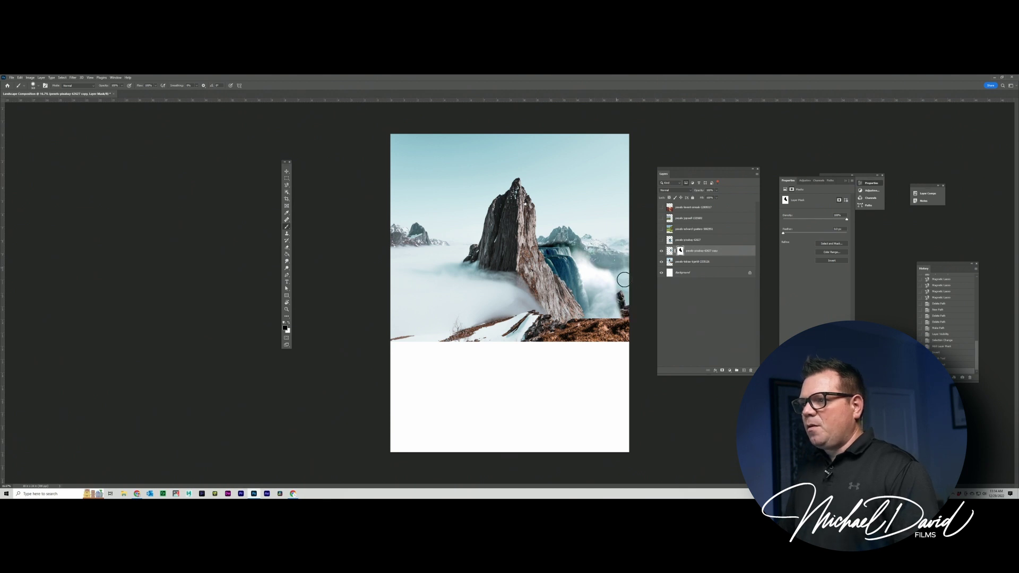
mouse_move(618, 277)
mouse_down()
mouse_move(600, 268)
mouse_move(615, 310)
mouse_up()
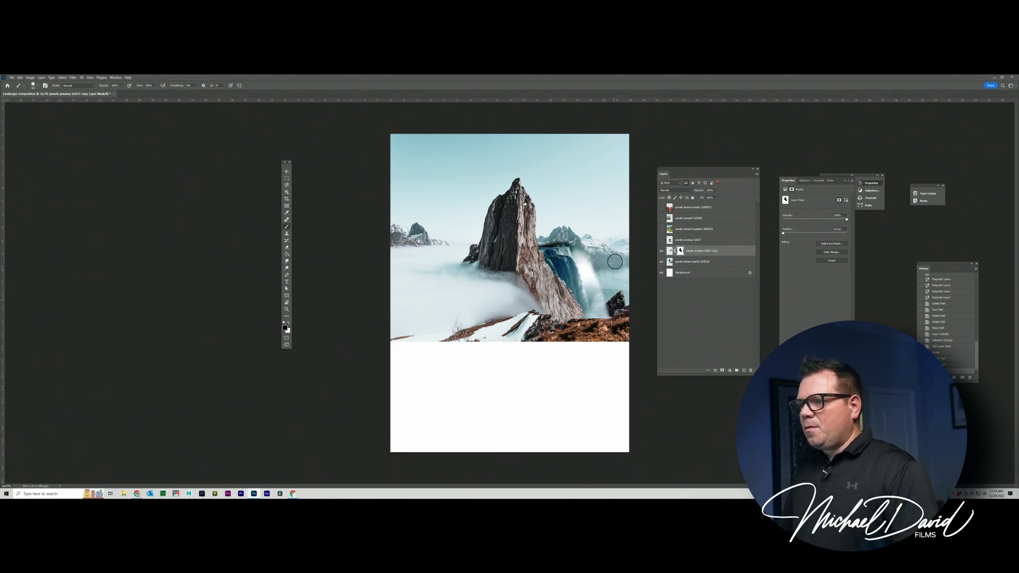
mouse_move(614, 262)
mouse_down()
mouse_move(604, 317)
mouse_move(583, 241)
mouse_move(528, 235)
mouse_up()
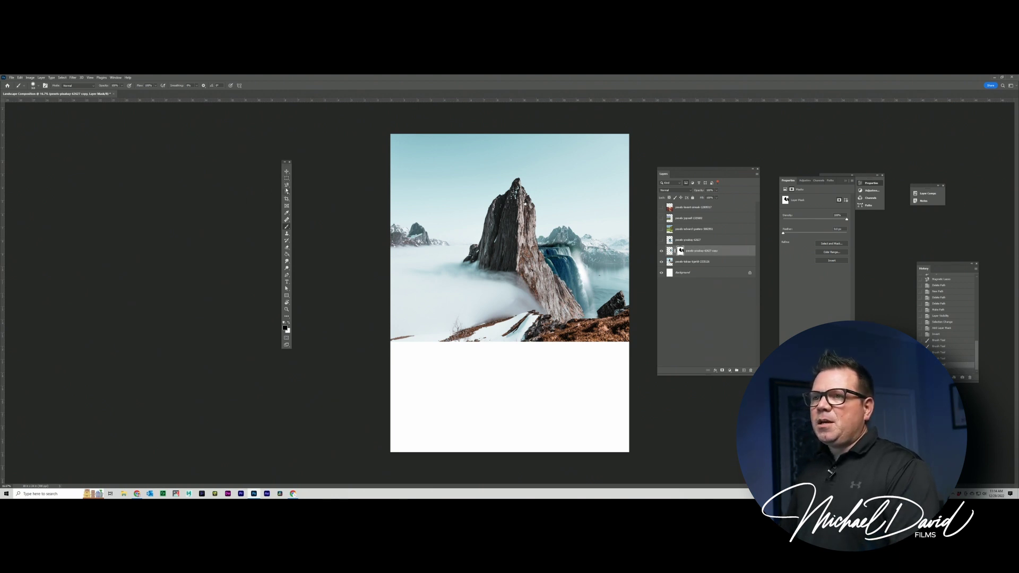
- Outline the waterfall beside the rock peak with the Lasso tool and invert the selection
drag(287, 185, 300, 188)
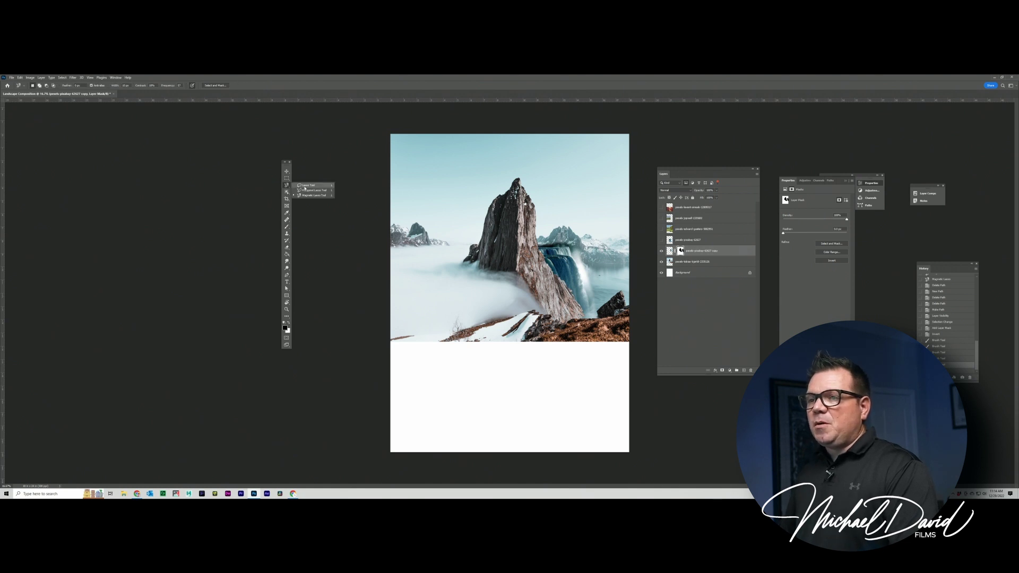
drag(304, 188, 305, 186)
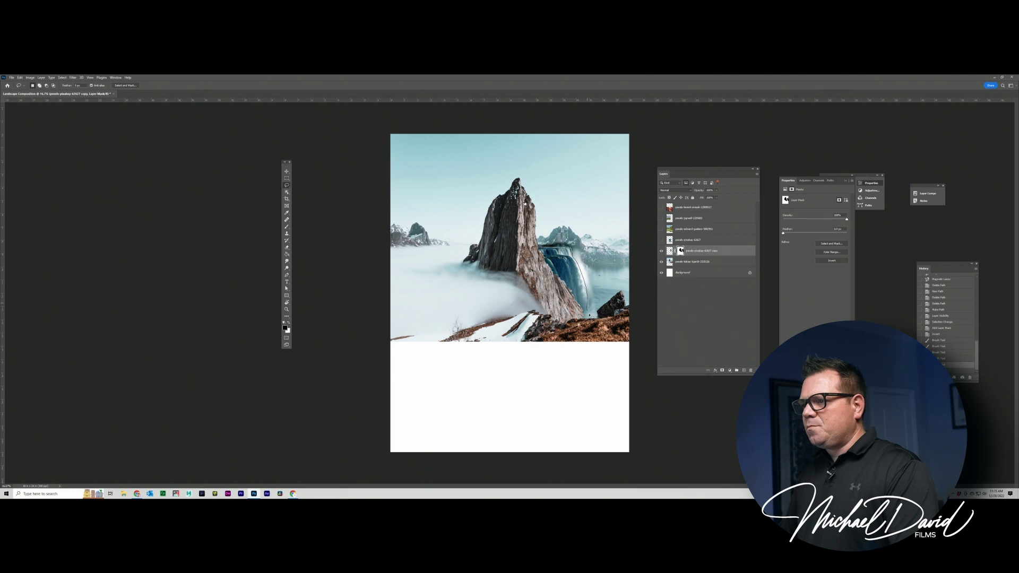
drag(588, 317, 588, 319)
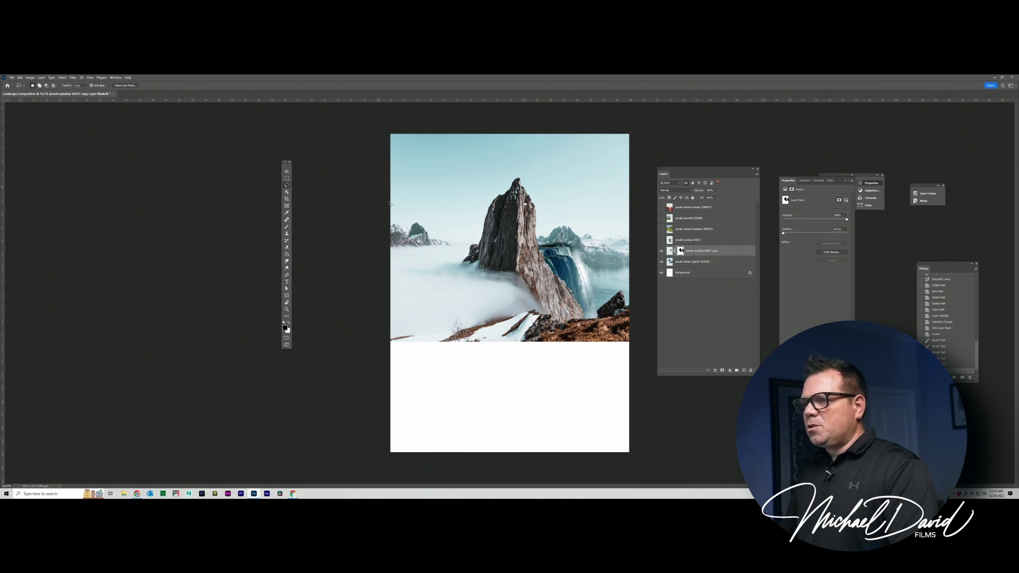
click(61, 77)
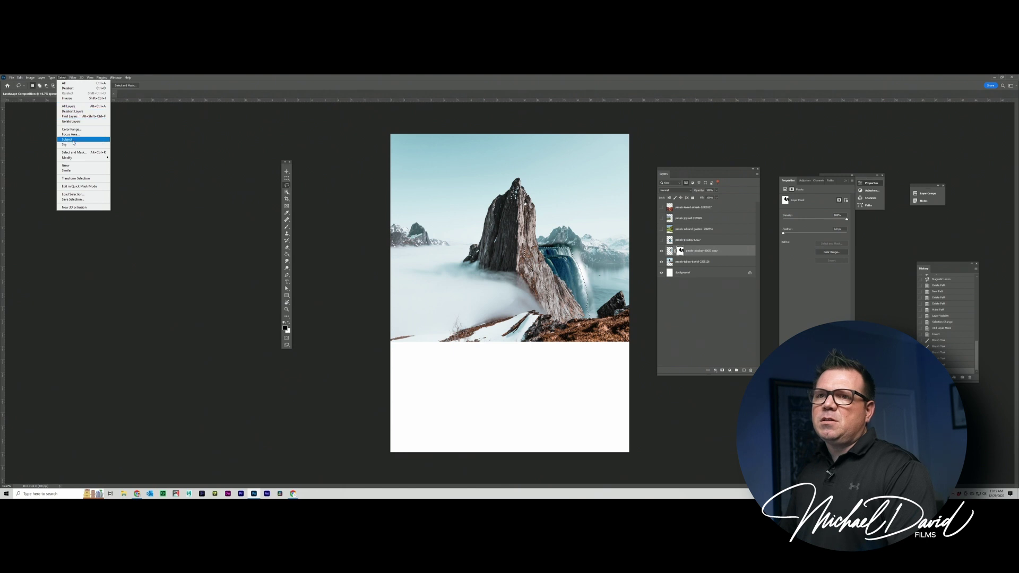
click(67, 98)
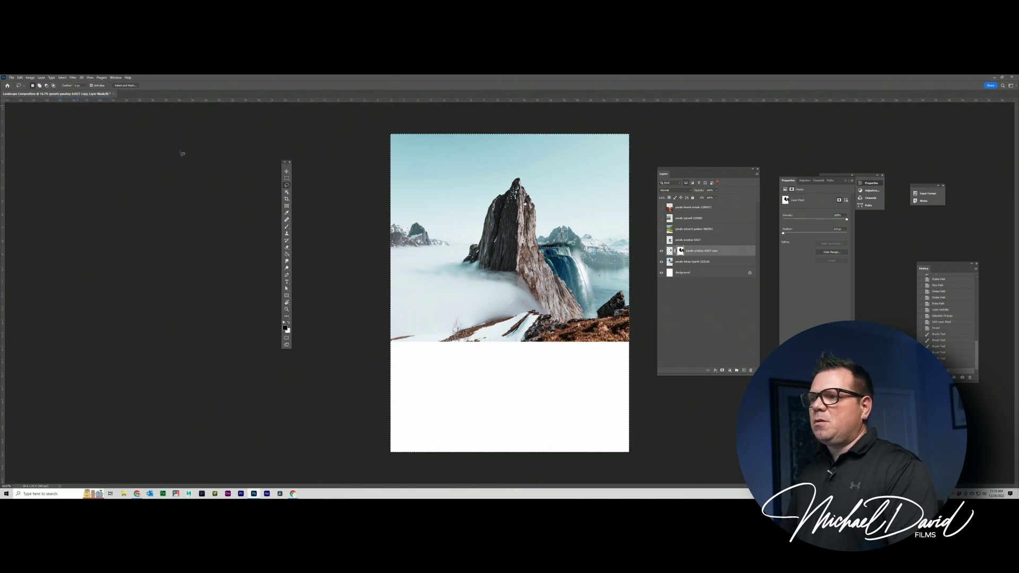
- Brush black on the mask around the waterfall within the inverted selection to clean up its edges, and deselect
click(287, 228)
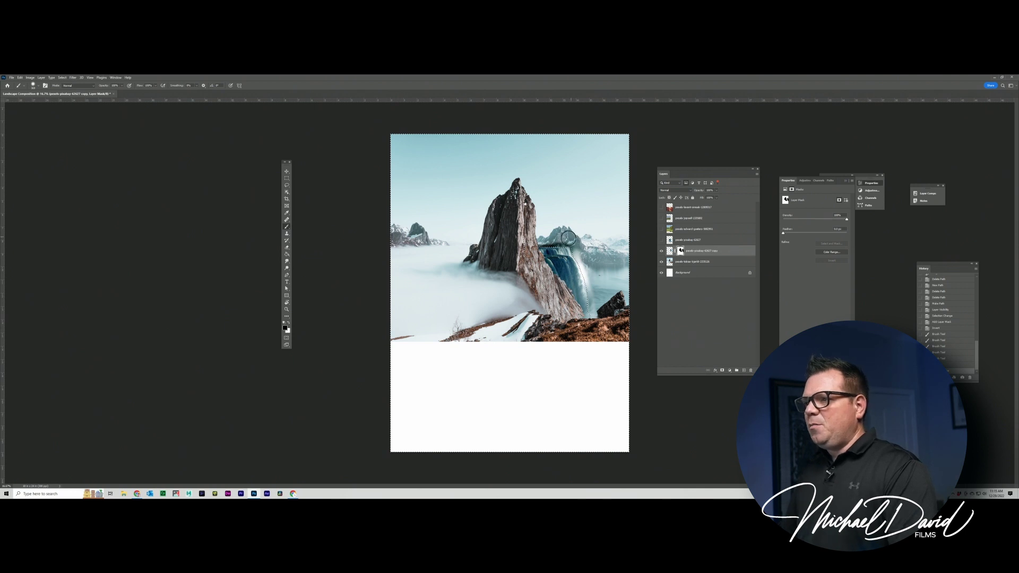
mouse_move(553, 244)
mouse_down()
mouse_move(583, 248)
mouse_move(573, 246)
mouse_move(602, 339)
mouse_up()
drag(587, 273, 580, 256)
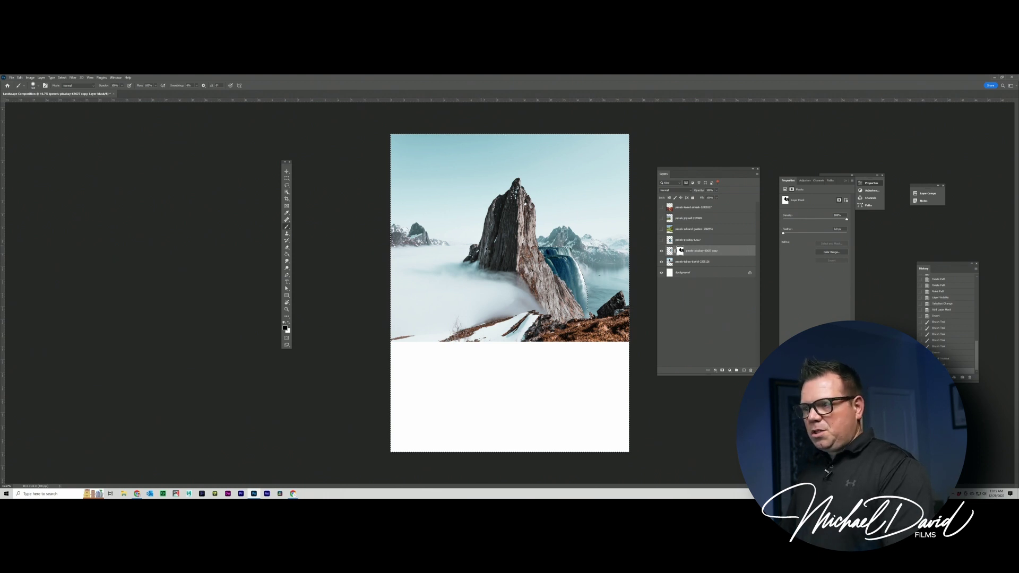
key(ctrl+d)
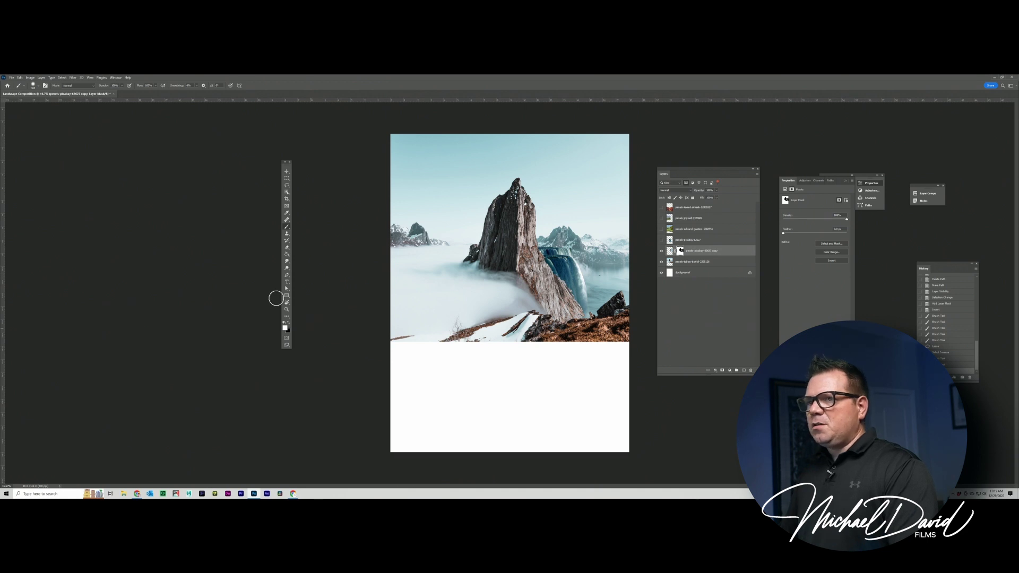
- Paint white on the waterfall copy's mask to restore the falls and mist along the outer edge, and swap the brush colors
click(32, 85)
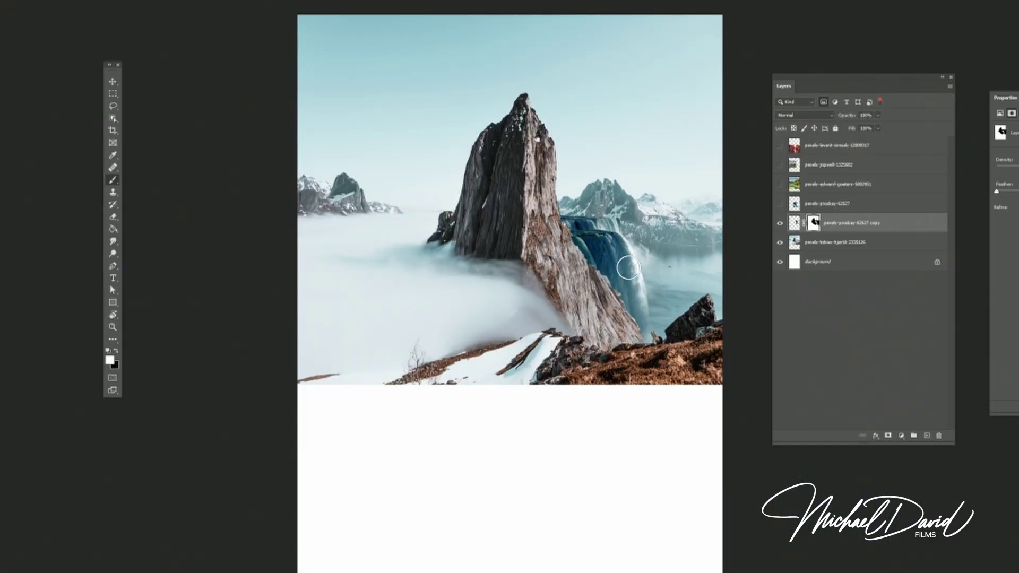
mouse_move(635, 304)
mouse_down()
mouse_move(653, 329)
mouse_move(629, 278)
mouse_move(640, 295)
mouse_move(638, 276)
mouse_move(611, 242)
mouse_up()
drag(640, 284, 656, 320)
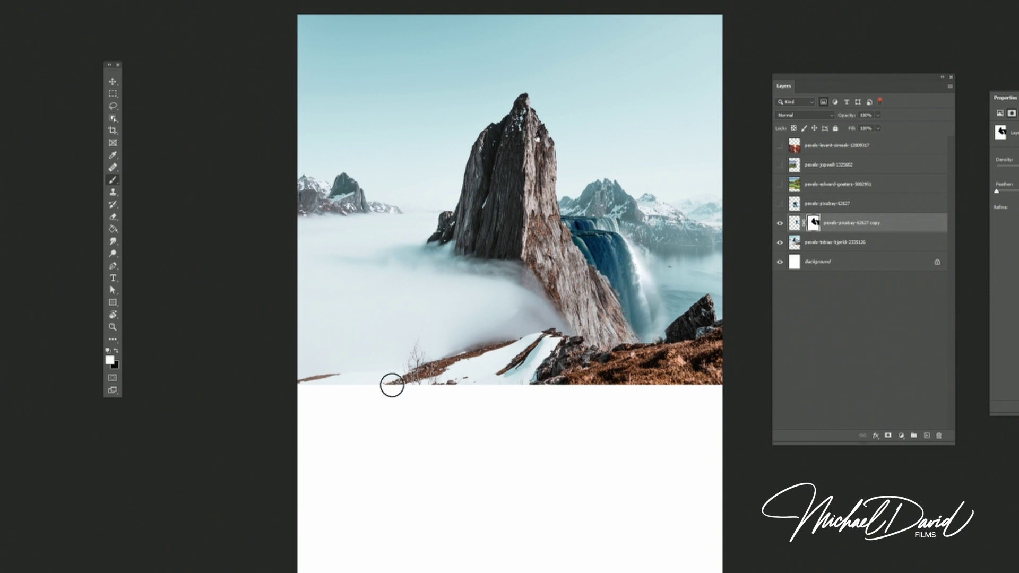
key(x)
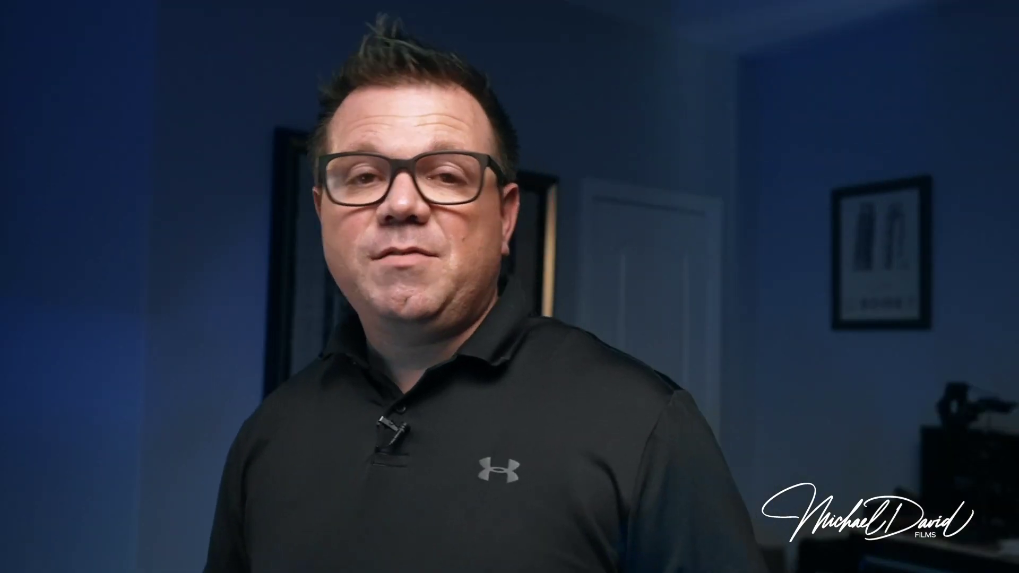